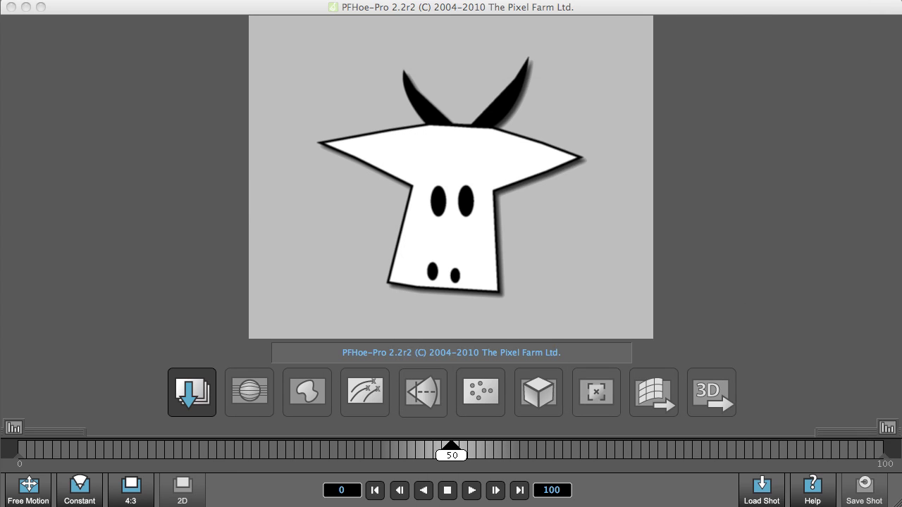
# - Load the Conceal_miniAdventure_shot car footage sequence (1280x720, 157 frames)
pyautogui.click(192, 392)
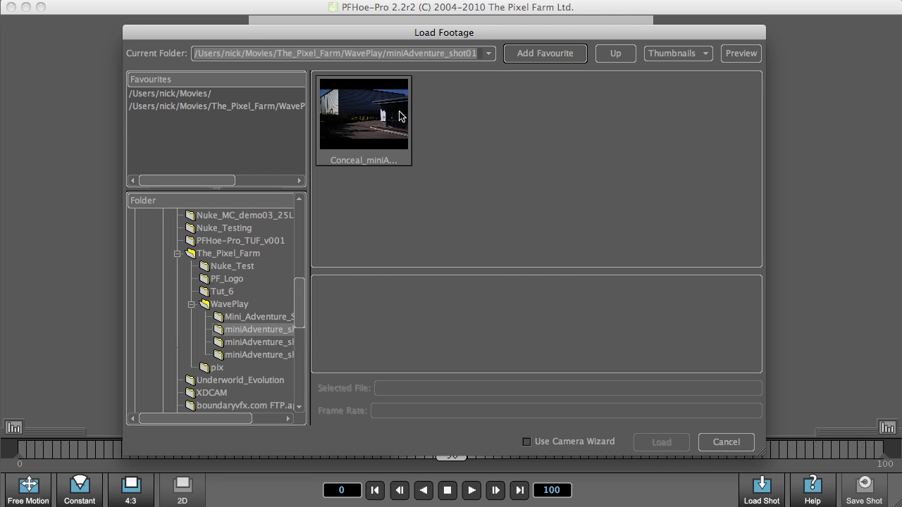
pyautogui.click(400, 114)
pyautogui.click(670, 443)
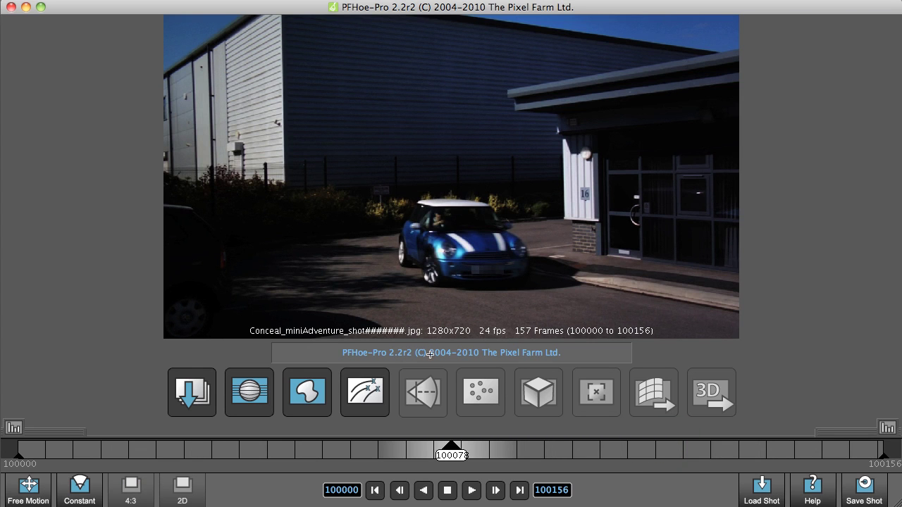
# - Reopen the footage browser without saving the shot and check the 24 fps frame rate
pyautogui.click(187, 395)
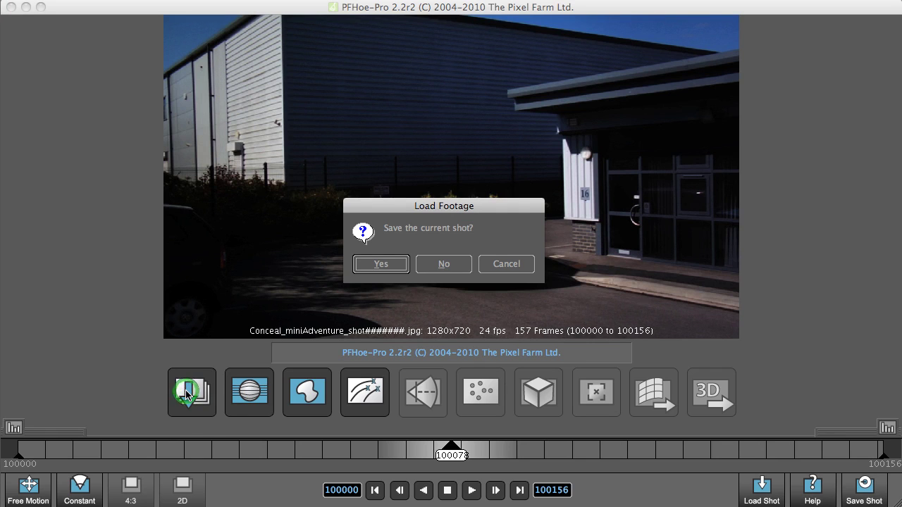
pyautogui.click(450, 267)
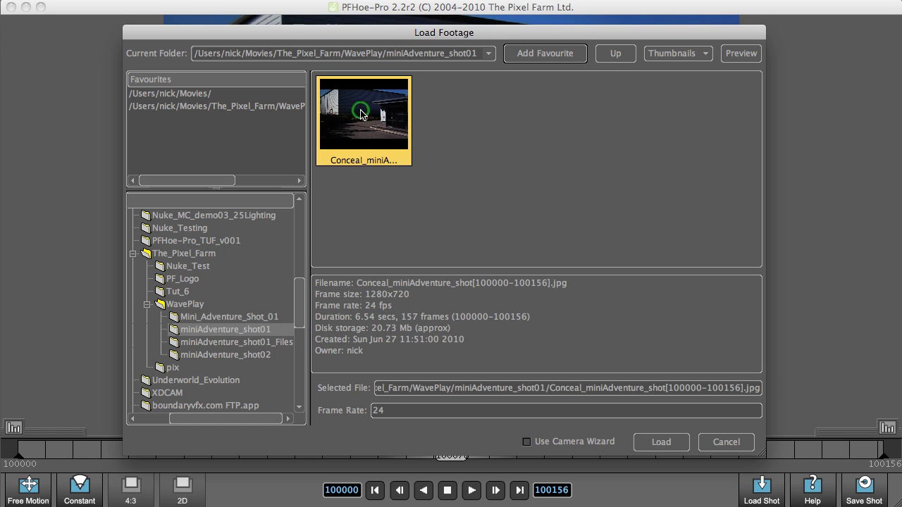
pyautogui.click(384, 410)
pyautogui.doubleClick(382, 410)
# - Cancel the footage browser, keeping the 157-frame, 24 fps car clip loaded
pyautogui.click(711, 446)
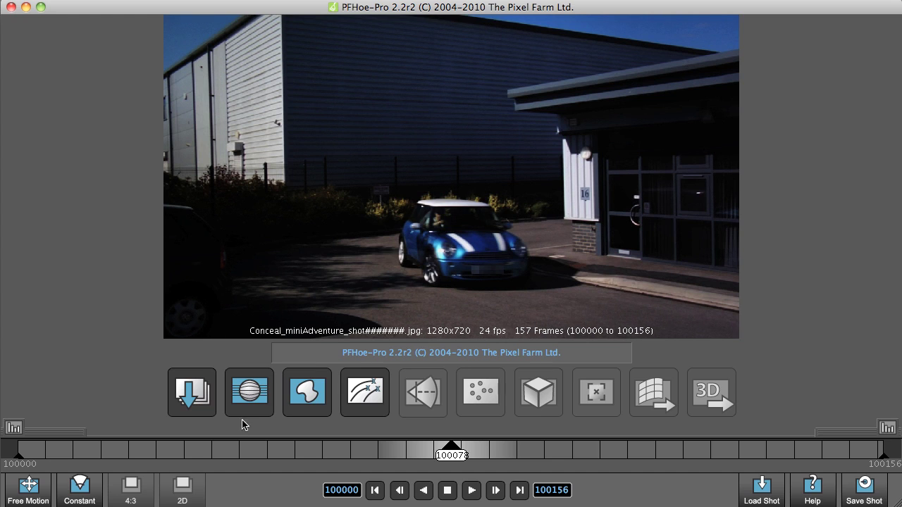
# - Detect lens-distortion edge lines in the car footage and select one of them
pyautogui.click(258, 393)
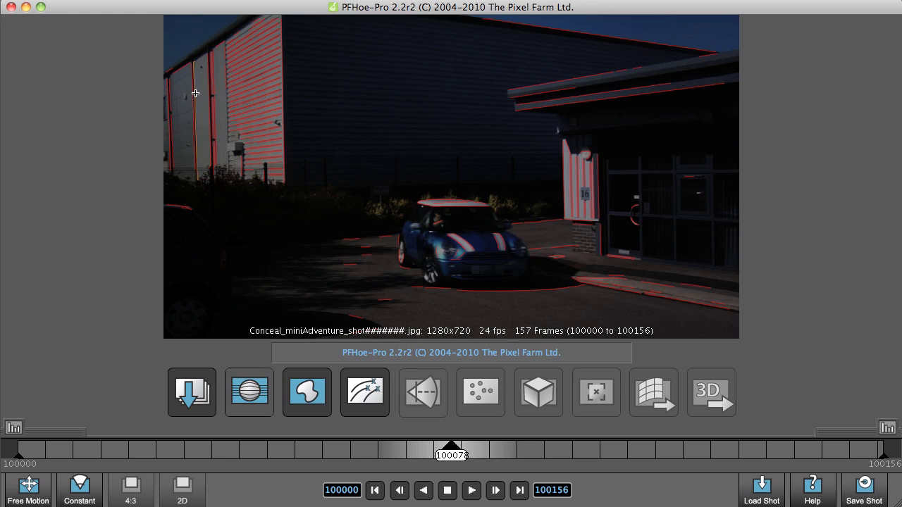
pyautogui.click(194, 101)
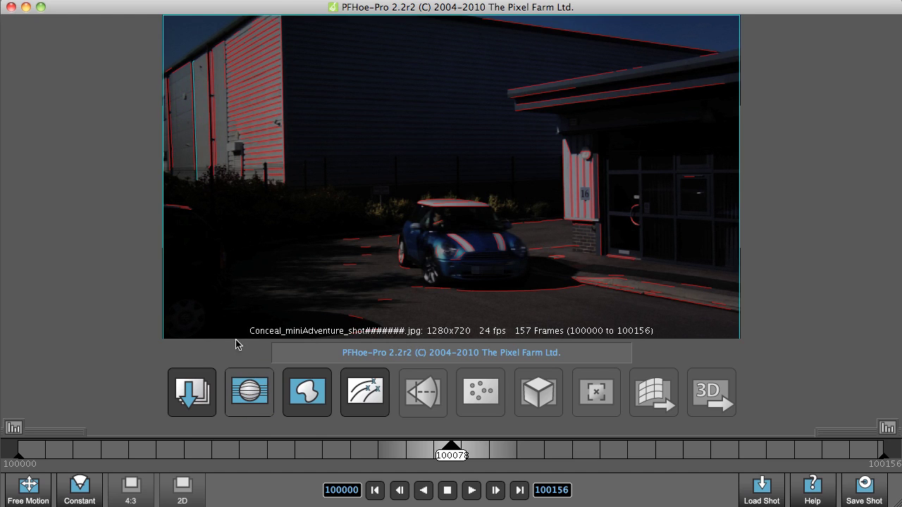
# - Load the Mini_Adventure car hold-out matte as a magenta overlay on the footage
pyautogui.click(306, 396)
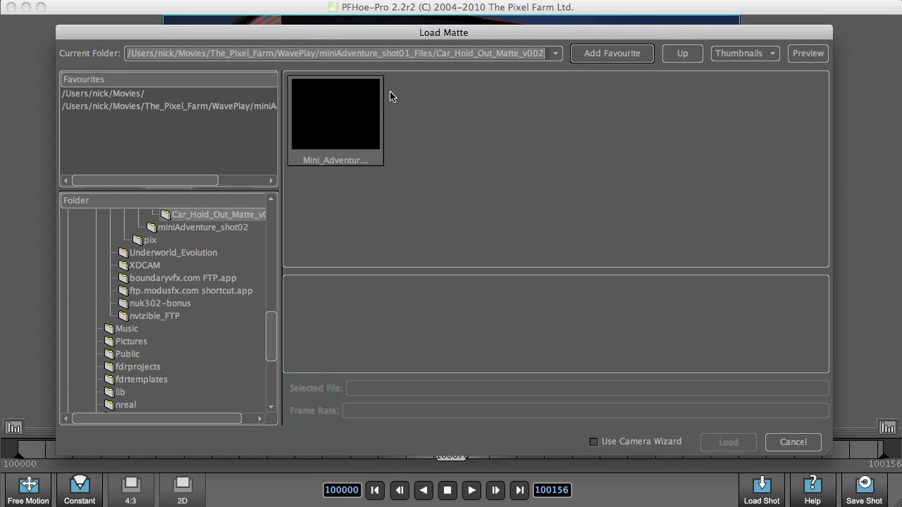
pyautogui.click(352, 127)
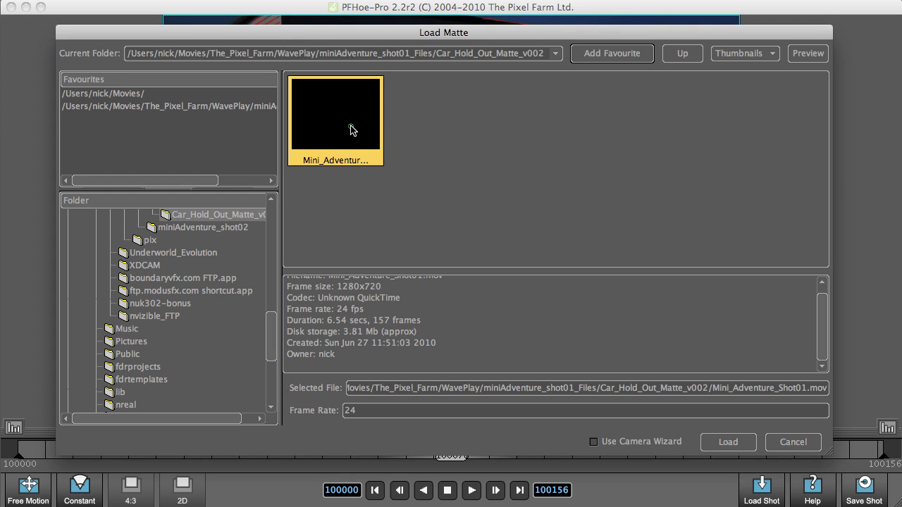
pyautogui.click(738, 445)
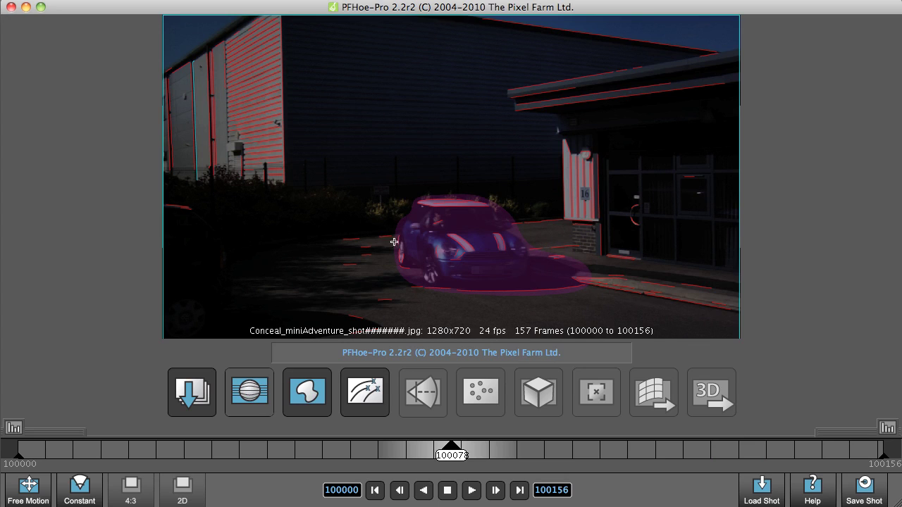
# - Auto-track features over the buildings, hedges and kerb, leaving the matted car untracked
pyautogui.click(364, 395)
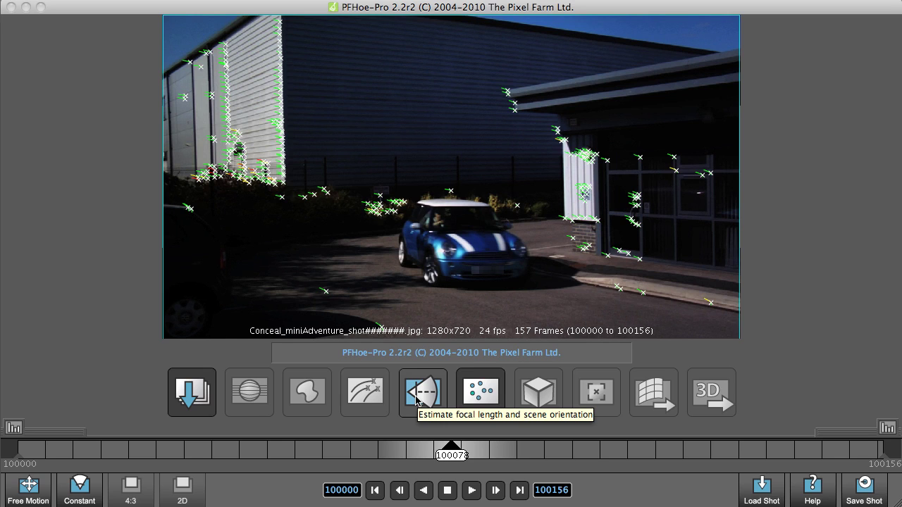
# - Estimate focal length and orientation, seating the calibration cube's base on the road at the car
pyautogui.click(417, 395)
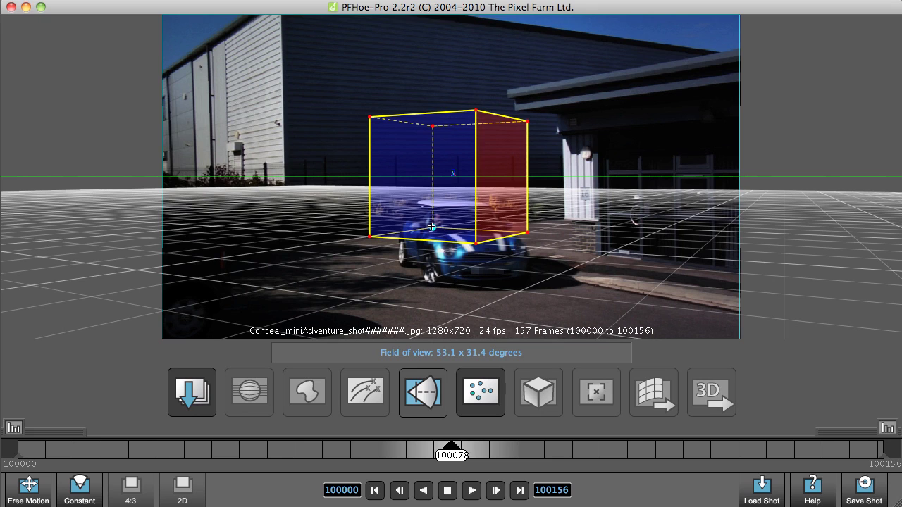
pyautogui.moveTo(432, 227); pyautogui.dragTo(414, 269)
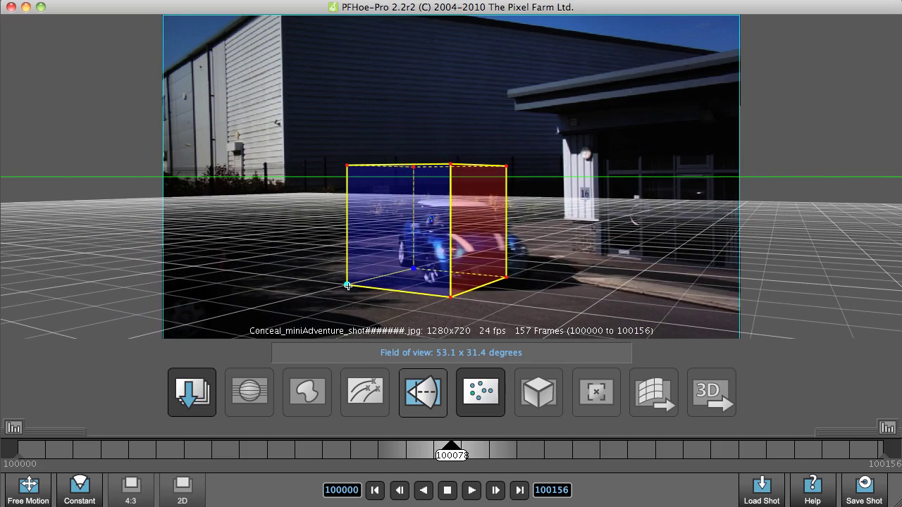
pyautogui.moveTo(346, 287); pyautogui.dragTo(322, 278)
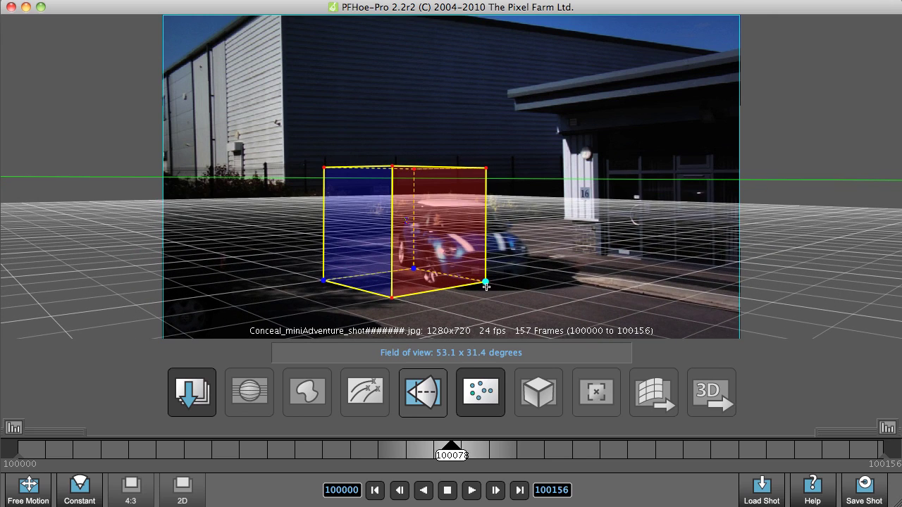
pyautogui.moveTo(486, 283); pyautogui.dragTo(489, 281)
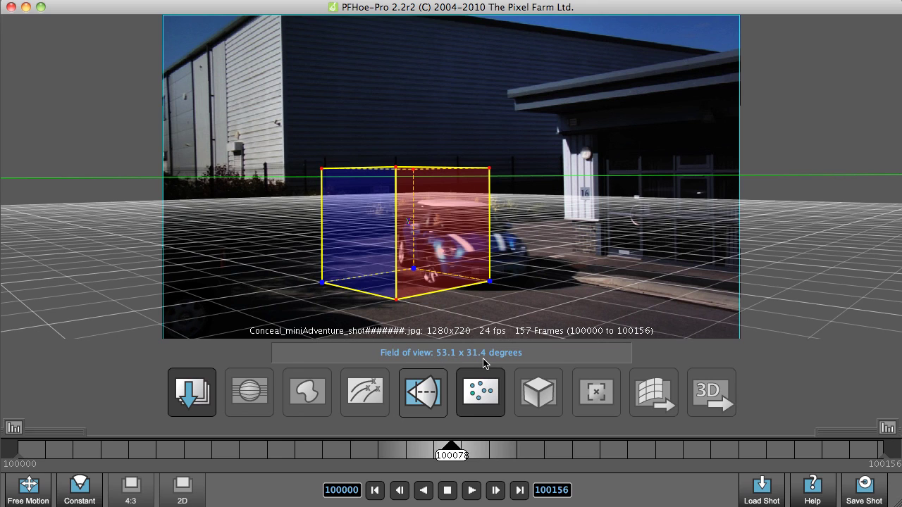
# - Align the cube's top and bottom corners with building and ground lines, giving 69.9 x 42.9 degrees
pyautogui.moveTo(490, 282); pyautogui.dragTo(520, 275)
pyautogui.moveTo(438, 154)
pyautogui.mouseDown()
pyautogui.moveTo(444, 80)
pyautogui.moveTo(427, 92)
pyautogui.moveTo(434, 96)
pyautogui.moveTo(439, 77)
pyautogui.moveTo(429, 128)
pyautogui.moveTo(438, 137)
pyautogui.mouseUp()
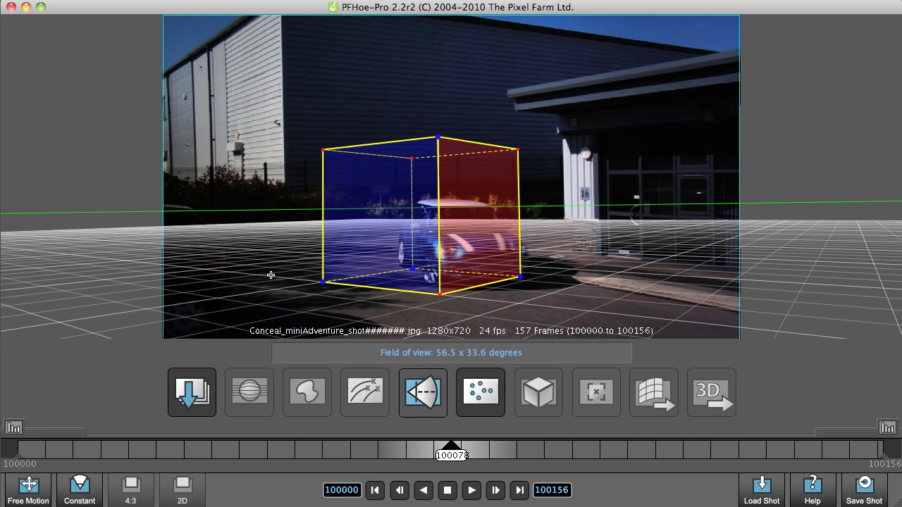
pyautogui.moveTo(324, 285); pyautogui.dragTo(315, 284)
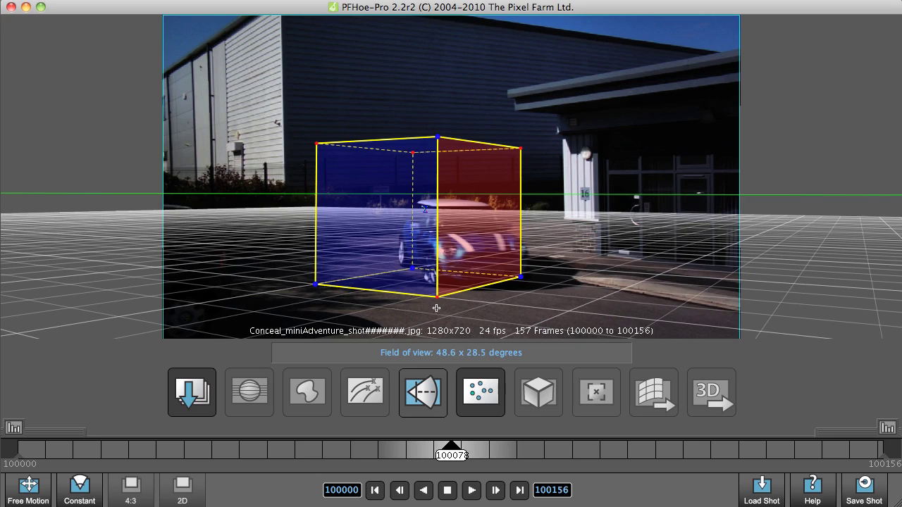
pyautogui.moveTo(439, 301); pyautogui.dragTo(437, 307)
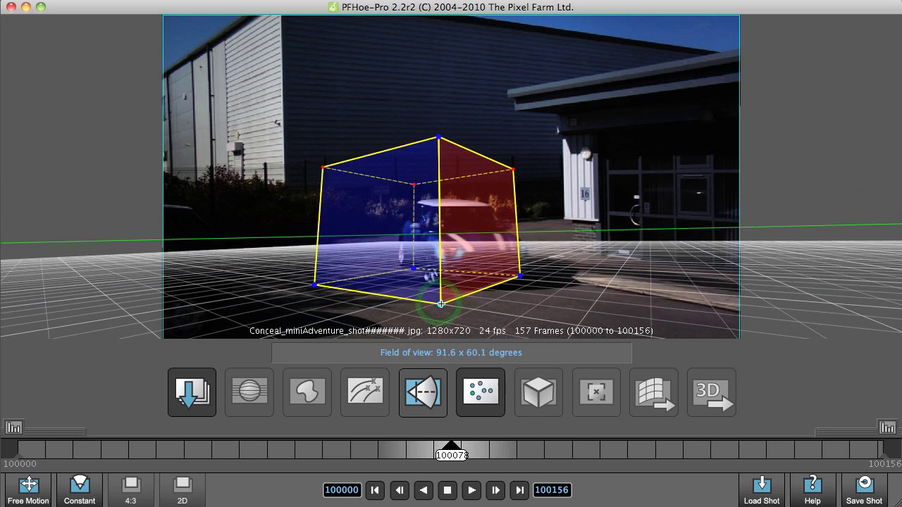
pyautogui.moveTo(440, 304); pyautogui.dragTo(438, 311)
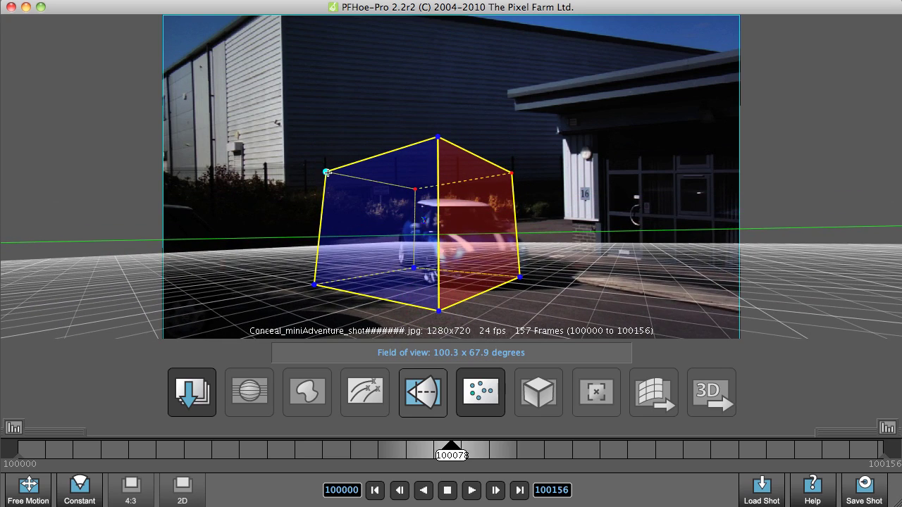
pyautogui.moveTo(327, 172); pyautogui.dragTo(310, 165)
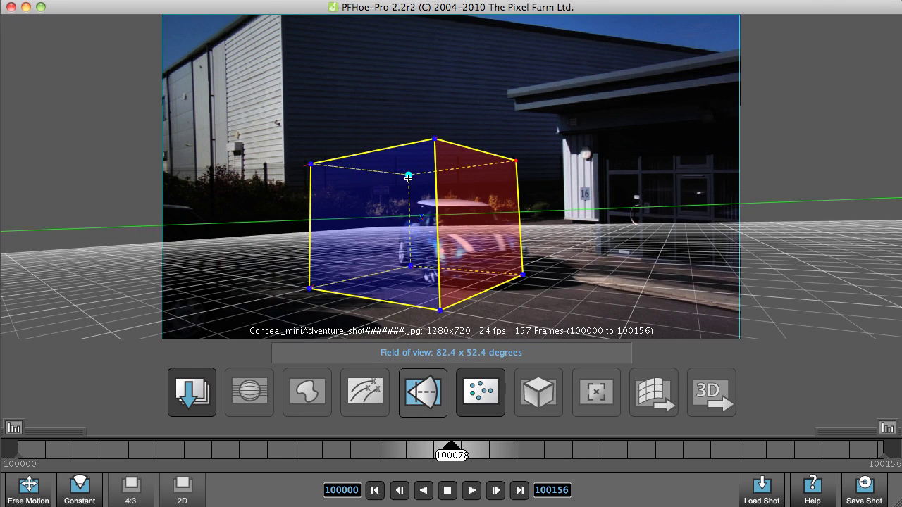
pyautogui.moveTo(408, 177); pyautogui.dragTo(443, 149)
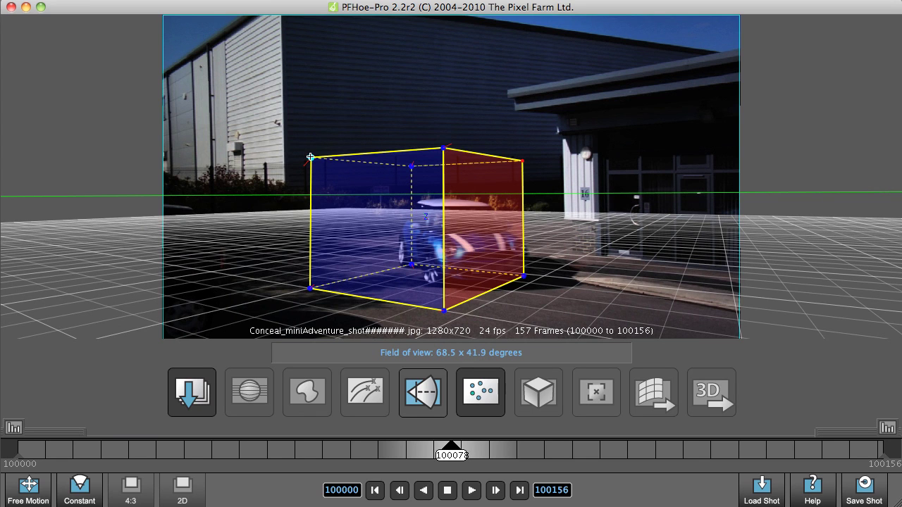
pyautogui.moveTo(310, 156); pyautogui.dragTo(329, 145)
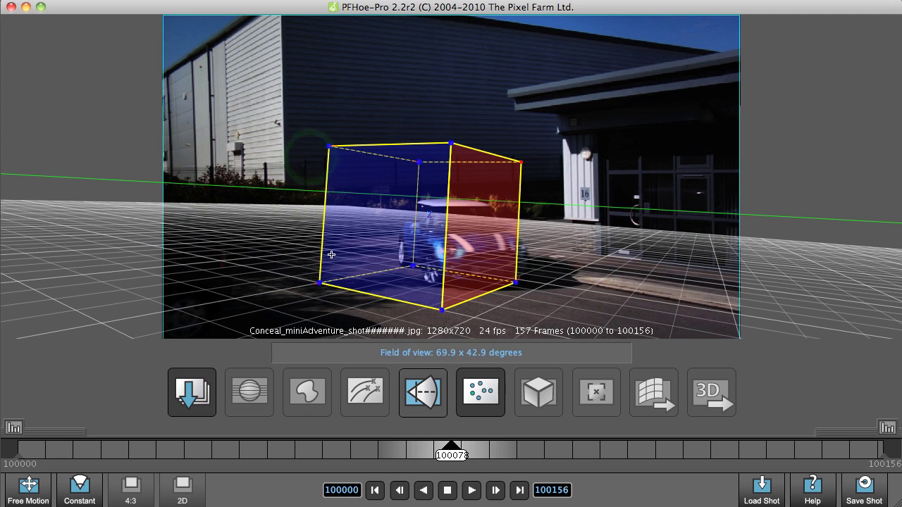
# - Reset the calibration cube and move it onto the low building wall on the right
pyautogui.rightClick(366, 215)
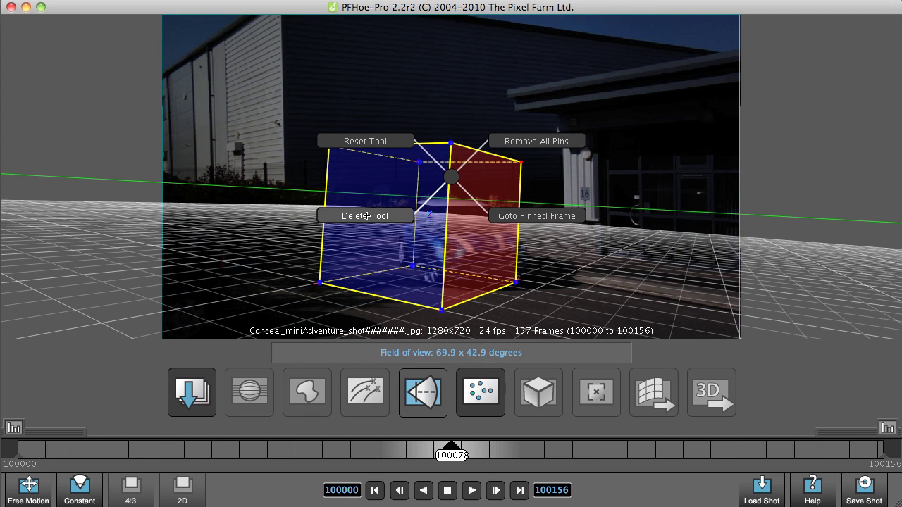
pyautogui.click(390, 138)
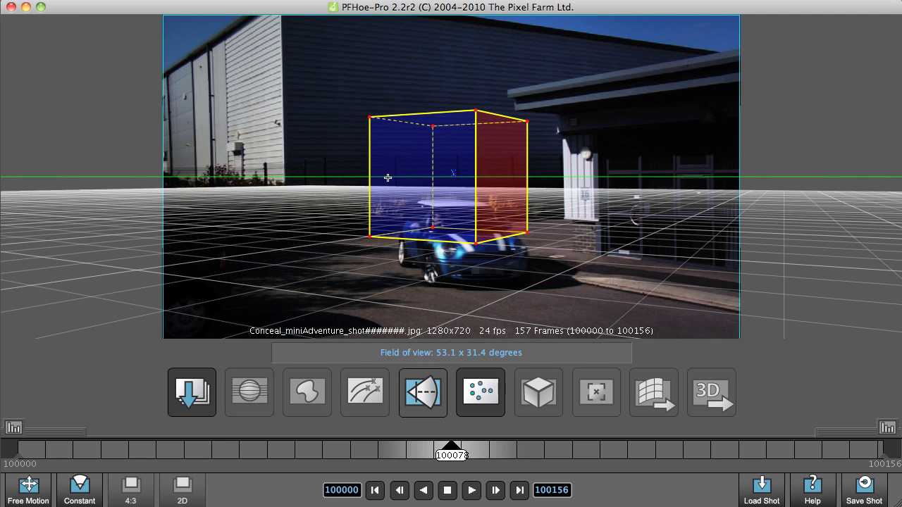
pyautogui.moveTo(432, 226); pyautogui.dragTo(565, 248)
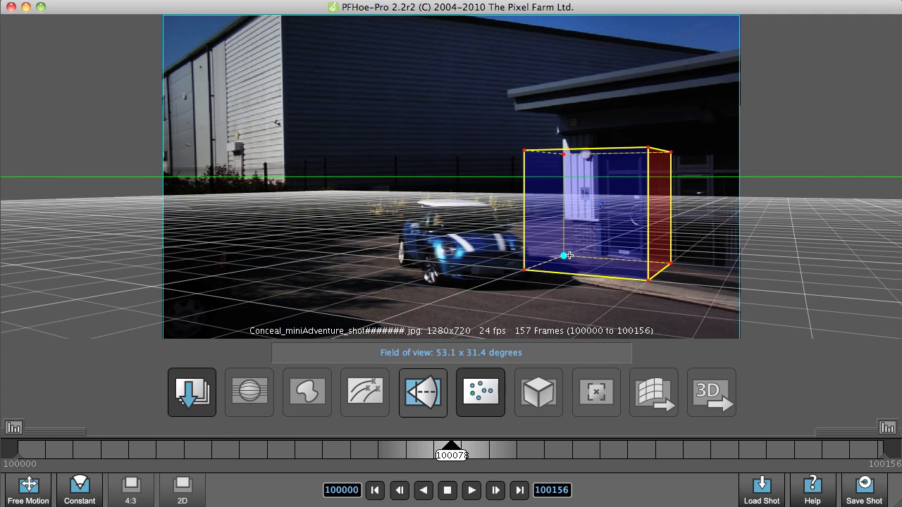
pyautogui.moveTo(566, 255); pyautogui.dragTo(605, 242)
# - Stretch the cube along the low building, then solve the camera into a 3D point cloud
pyautogui.moveTo(701, 262)
pyautogui.mouseDown()
pyautogui.moveTo(811, 264)
pyautogui.moveTo(704, 278)
pyautogui.mouseUp()
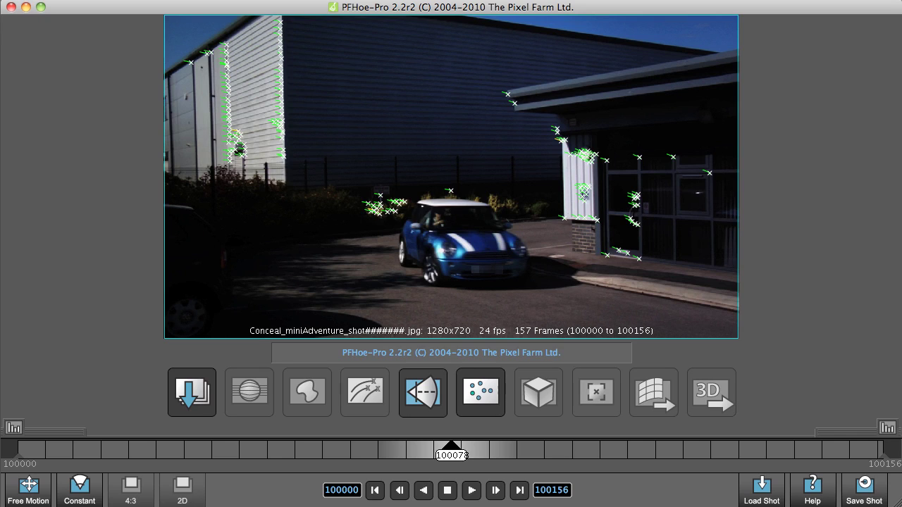
pyautogui.click(482, 398)
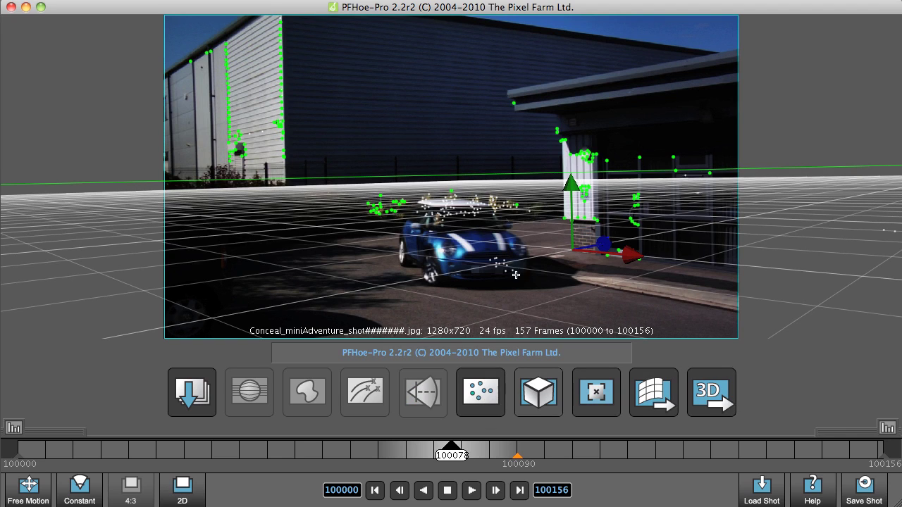
pyautogui.click(183, 485)
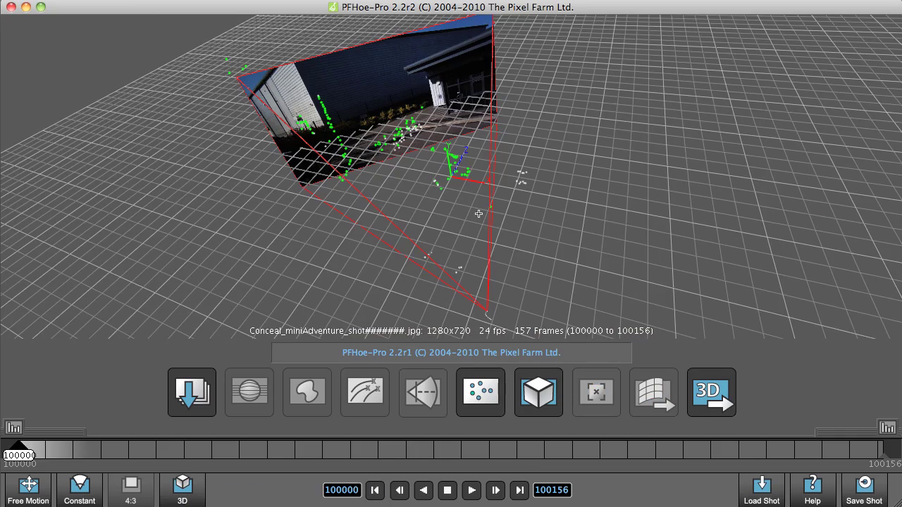
pyautogui.moveTo(434, 225); pyautogui.dragTo(466, 234)
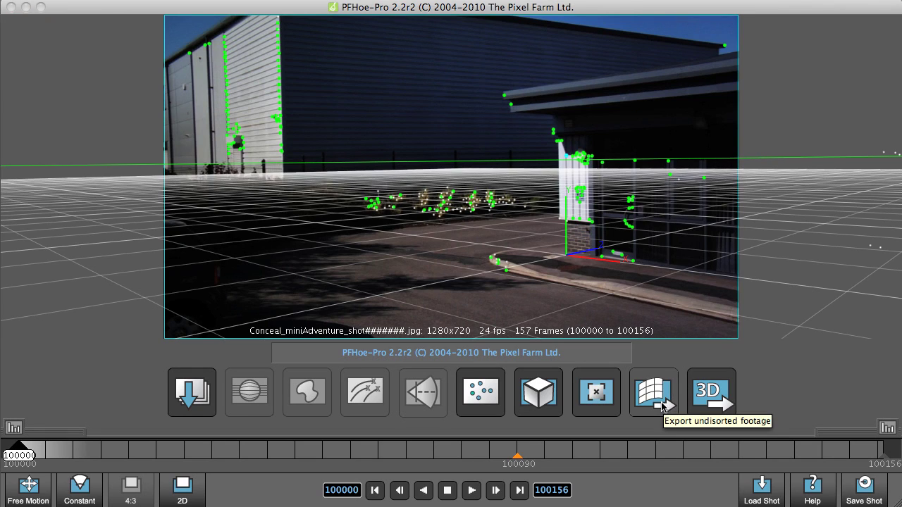
# - Export the undistorted footage as a QuickTime Motion JPEG A movie to the Desktop
pyautogui.click(663, 405)
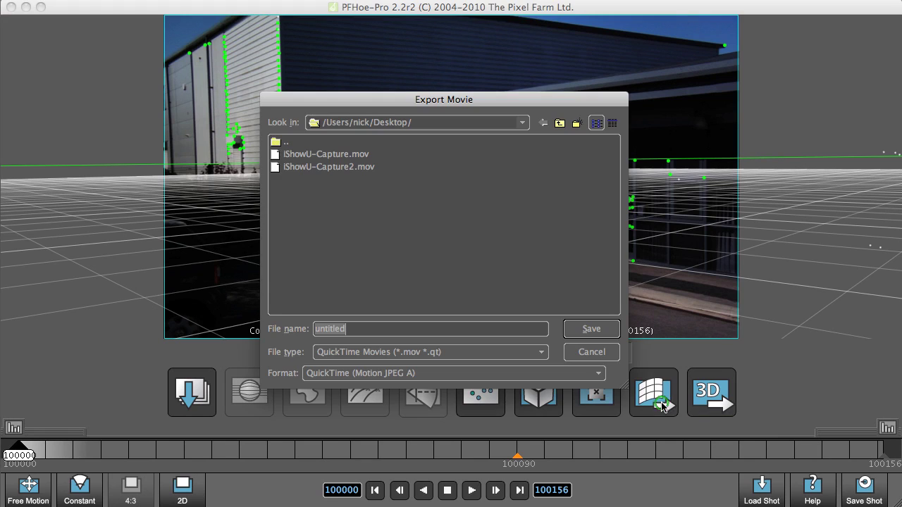
pyautogui.click(577, 328)
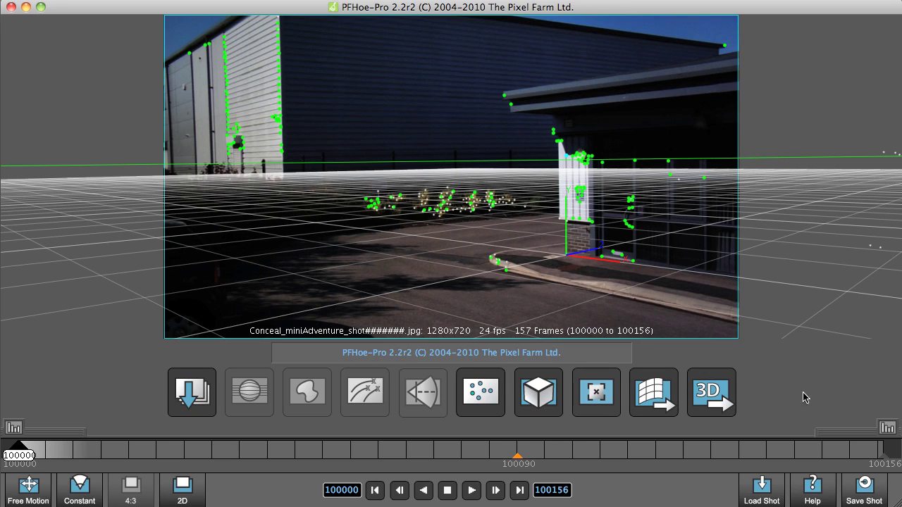
# - Export the solved camera in Flame/Inferno V4.0 action format with scale factor 100
pyautogui.click(717, 398)
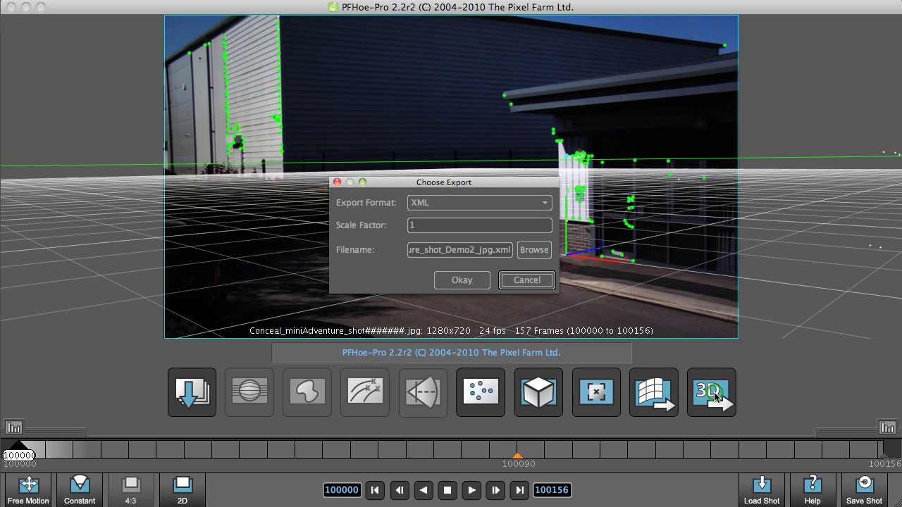
pyautogui.click(529, 211)
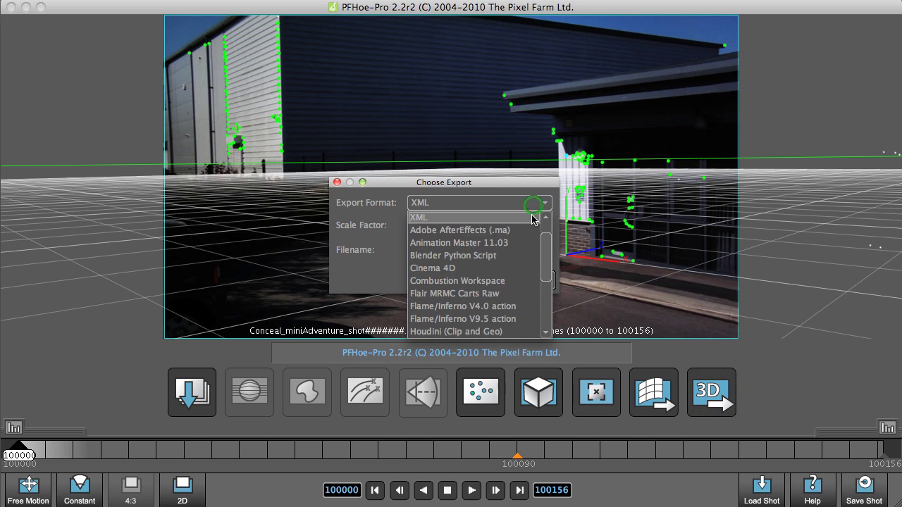
pyautogui.click(511, 312)
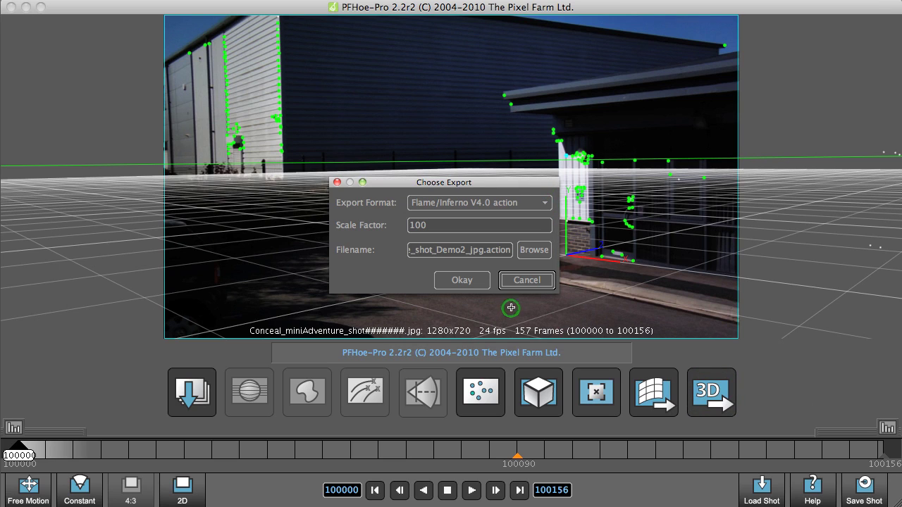
pyautogui.click(462, 279)
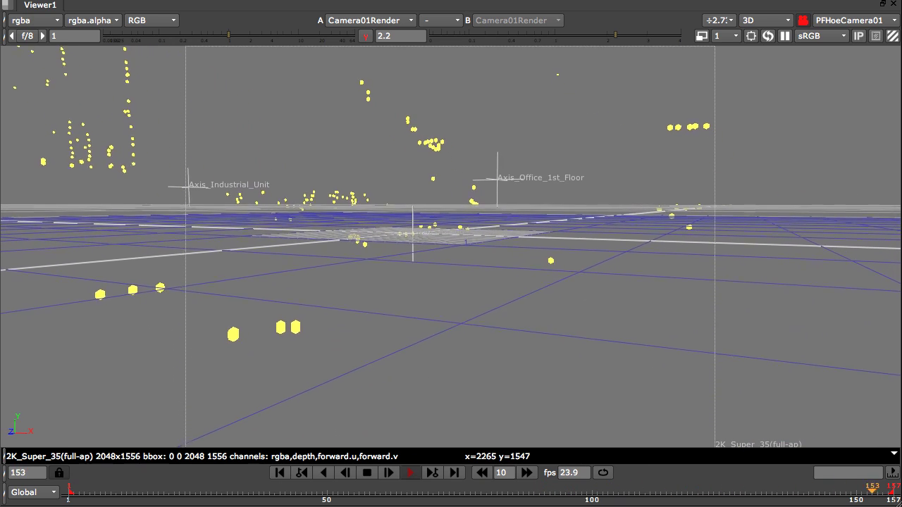
# - Unlock the viewer from the camera, then zoom out and orbit to see PFHoeCamera01, point cloud and axes
pyautogui.click(801, 22)
pyautogui.scroll(-3, 513, 262)
pyautogui.scroll(-5, 514, 262)
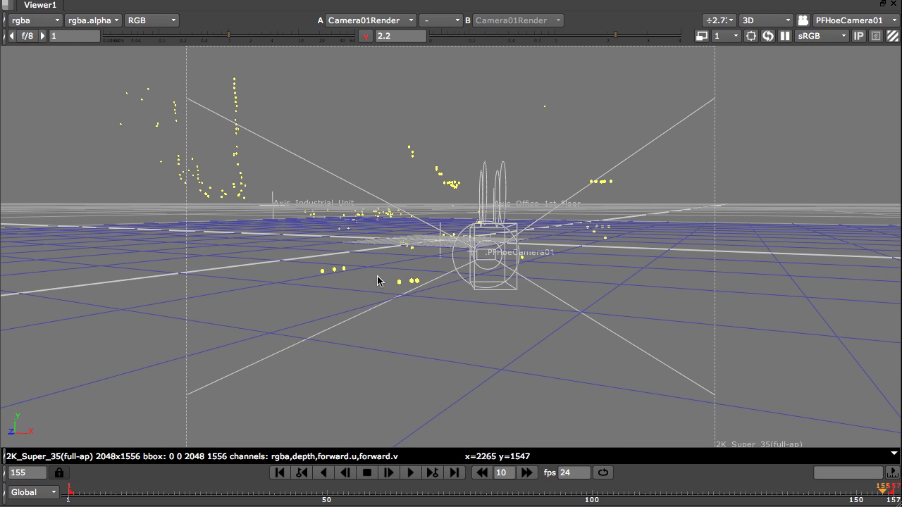
pyautogui.keyDown('ctrl'); pyautogui.moveTo(378, 280); pyautogui.dragTo(308, 120); pyautogui.keyUp('ctrl')
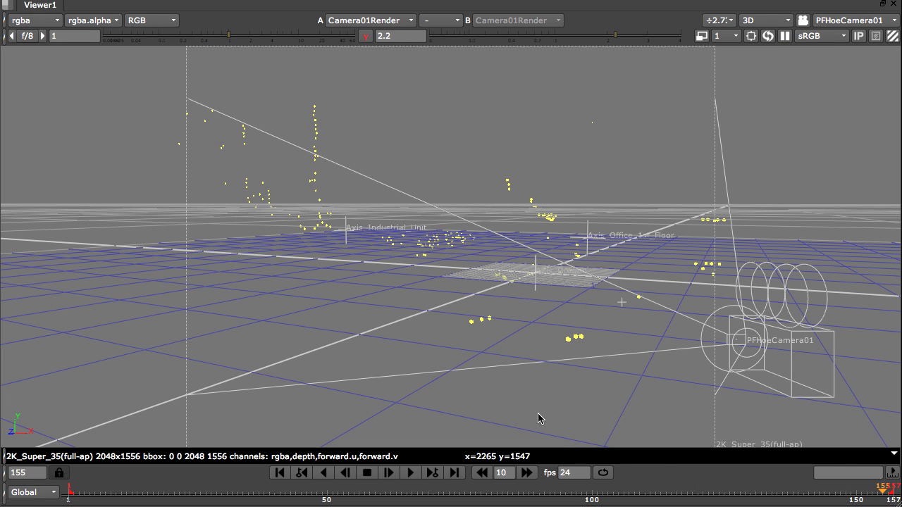
# - Restore the Node Graph layout and enable the Ground and Office_1st_Floor geometry nodes
pyautogui.press('space')
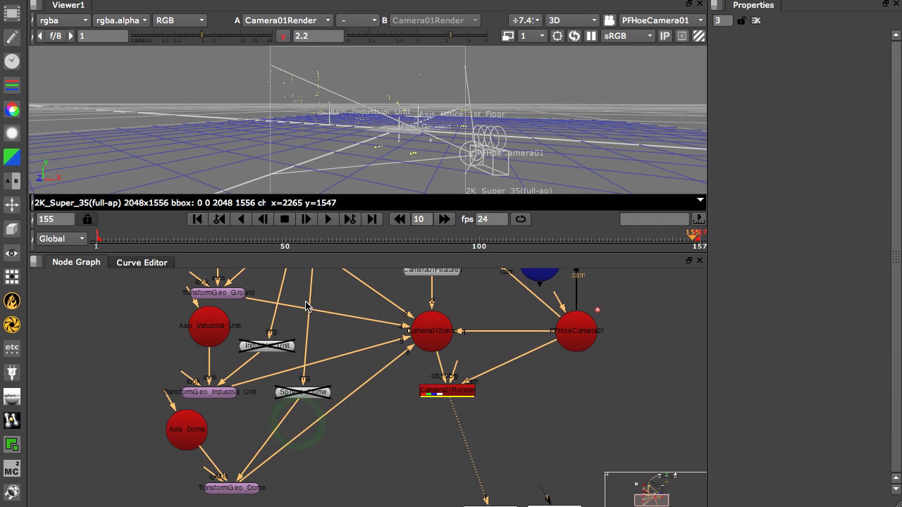
pyautogui.moveTo(304, 290); pyautogui.dragTo(330, 478, button='middle')
pyautogui.click(283, 441)
pyautogui.press('d')
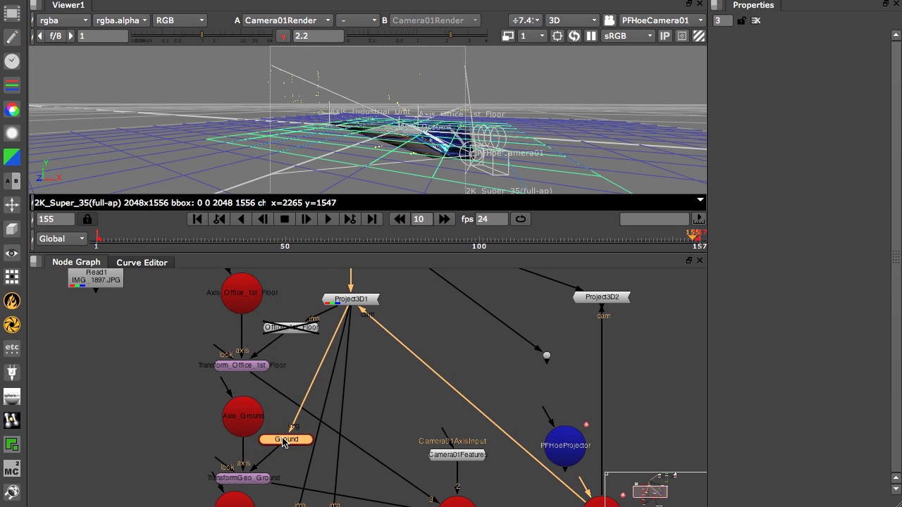
pyautogui.moveTo(340, 449); pyautogui.dragTo(338, 431, button='middle')
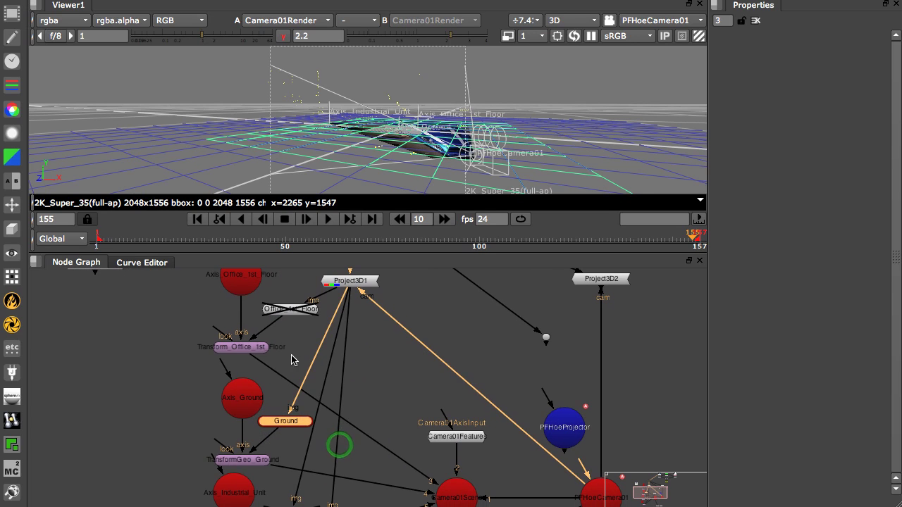
pyautogui.click(293, 312)
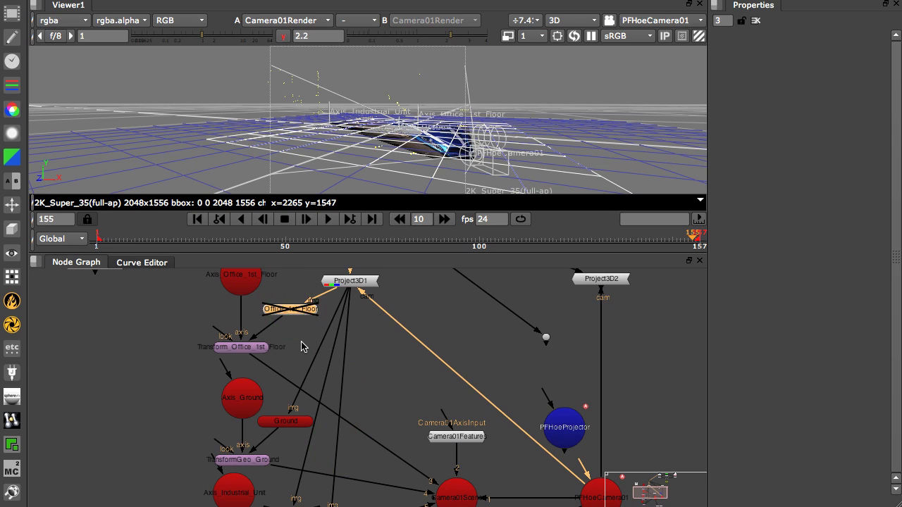
pyautogui.press('d')
# - Enable the Industrial_Unit and Sphere_Dome geometry nodes
pyautogui.moveTo(404, 415); pyautogui.dragTo(366, 323, button='middle')
pyautogui.click(255, 420)
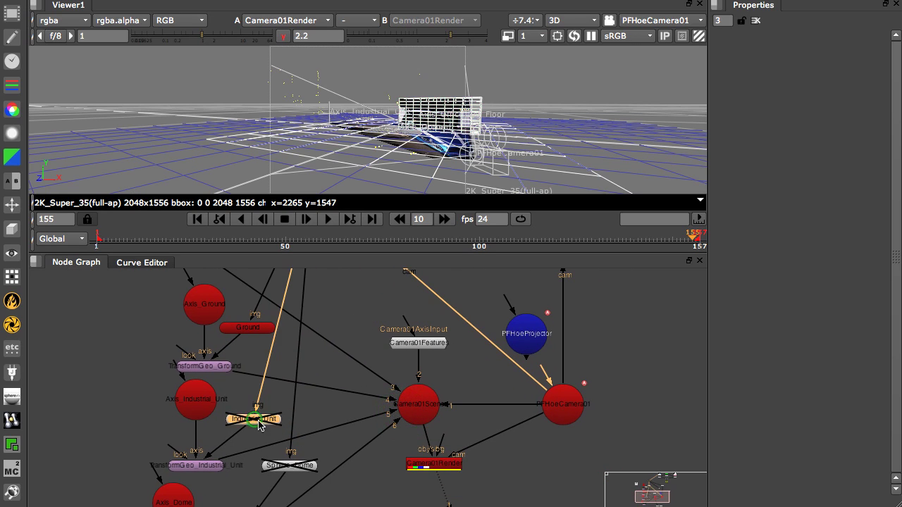
pyautogui.press('d')
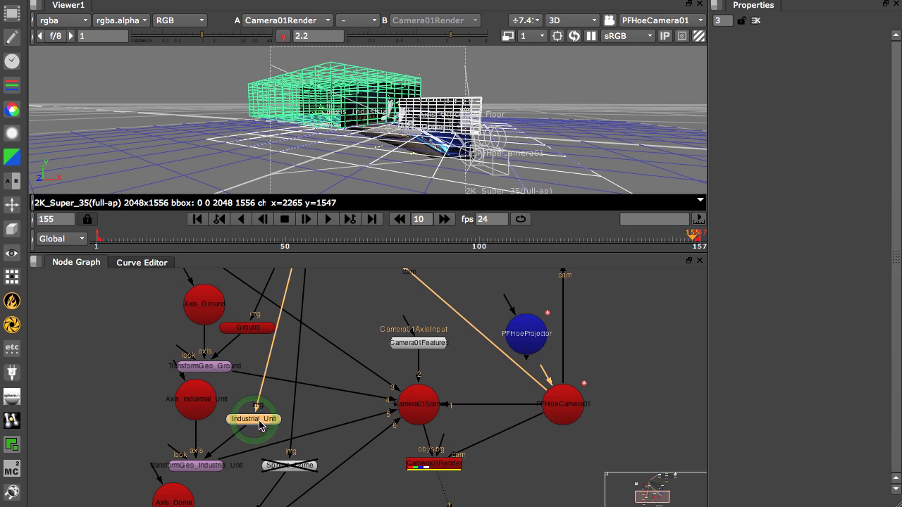
pyautogui.click(294, 466)
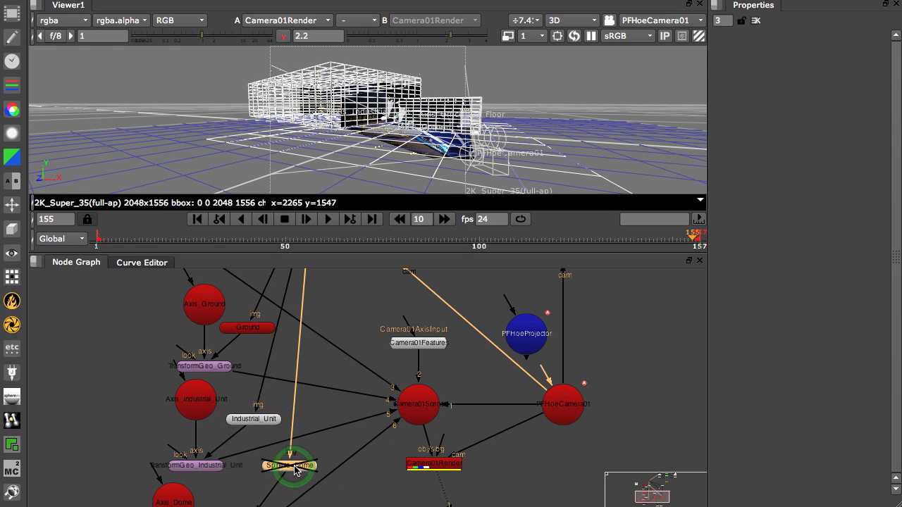
pyautogui.press('d')
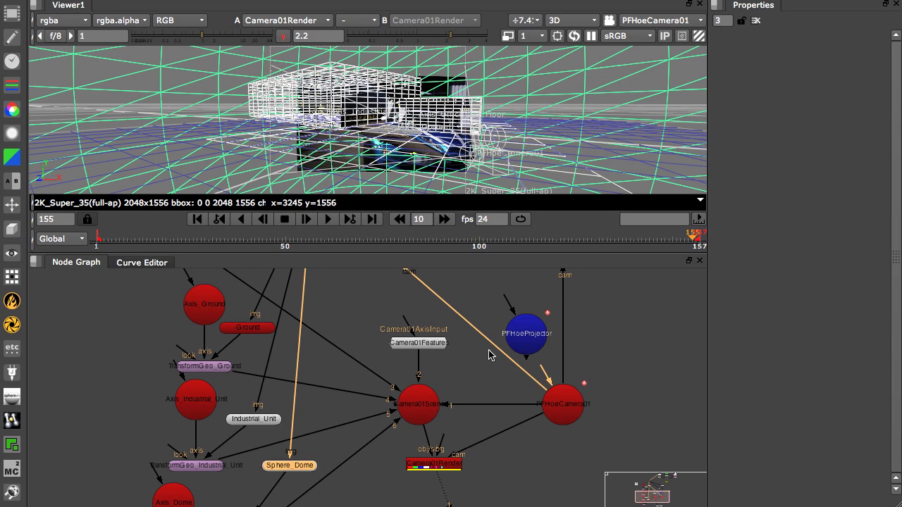
# - Switch the viewer to 2D and disable the Camera01Features node
pyautogui.click(569, 20)
pyautogui.click(573, 36)
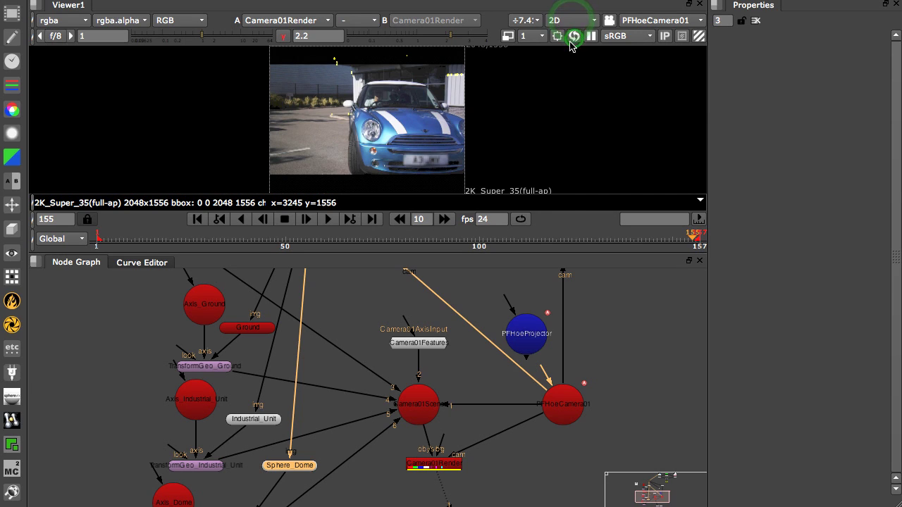
pyautogui.click(419, 342)
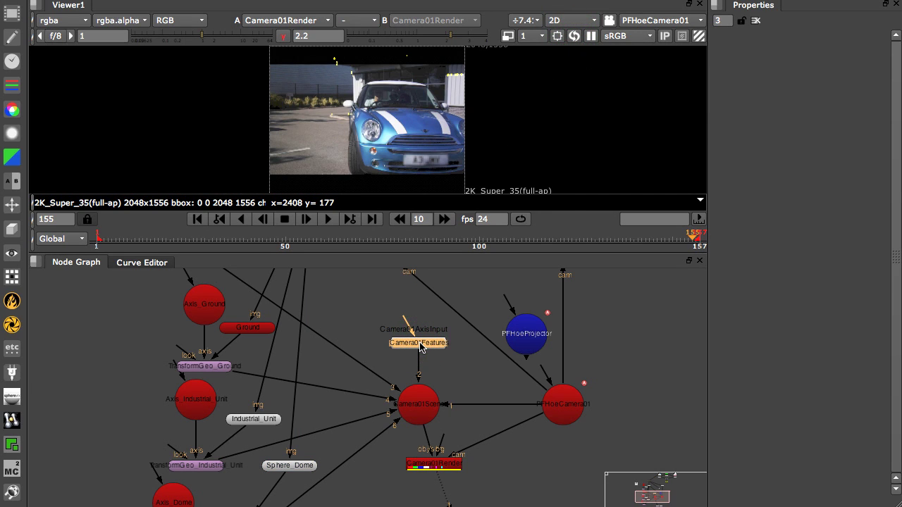
pyautogui.press('d')
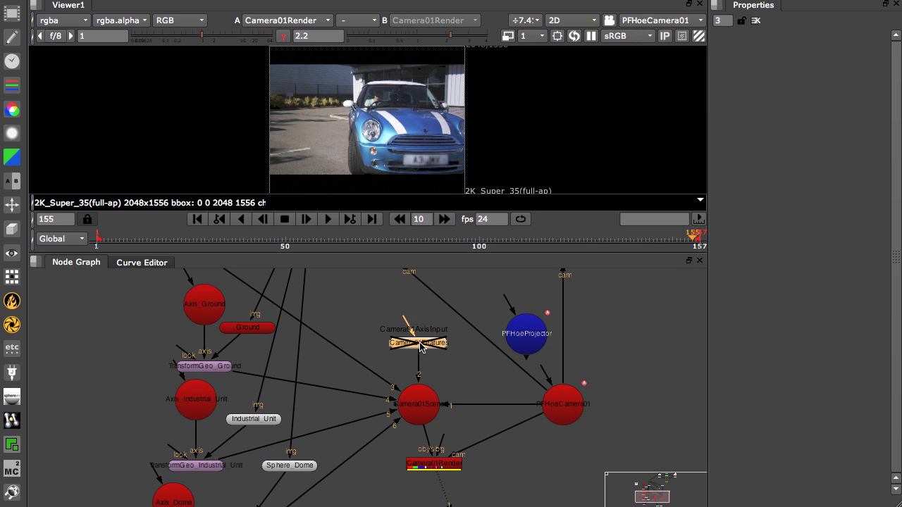
# - Go to frame 1 and disable the Ground and Sphere_Dome nodes
pyautogui.click(198, 219)
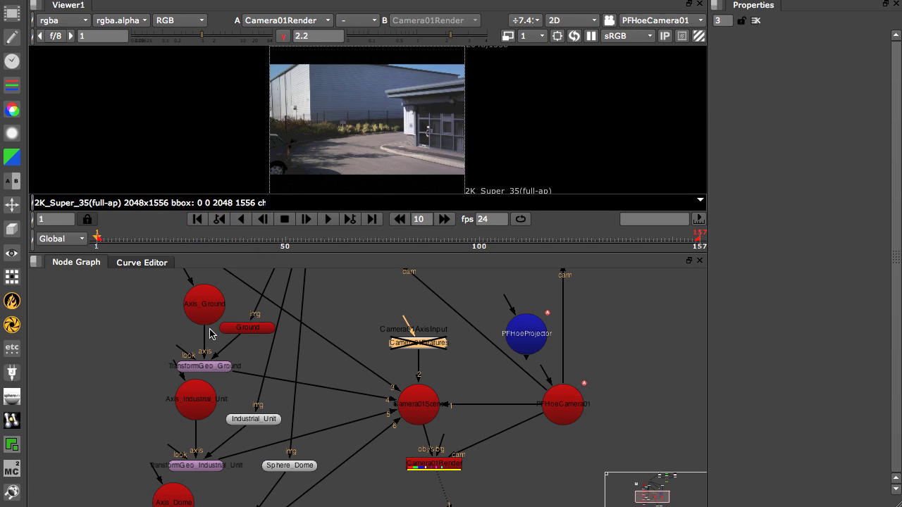
pyautogui.click(245, 330)
pyautogui.press('d')
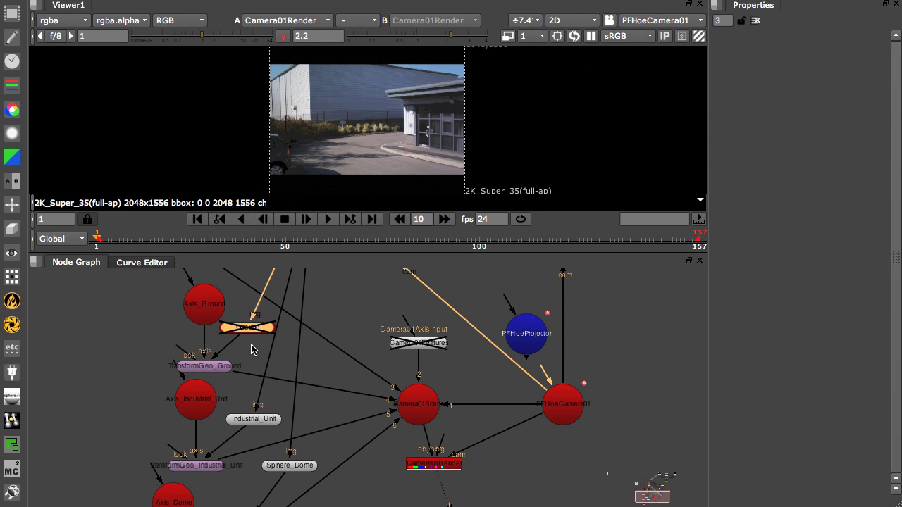
pyautogui.click(295, 468)
pyautogui.press('d')
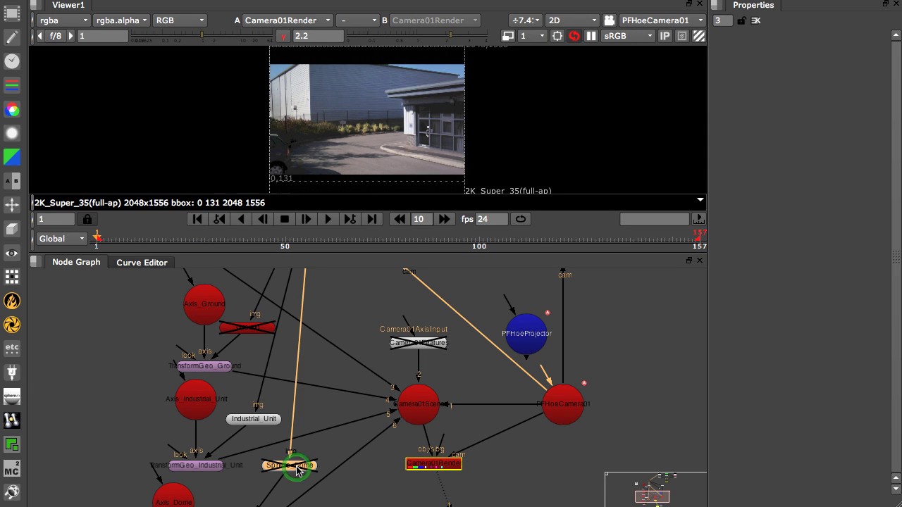